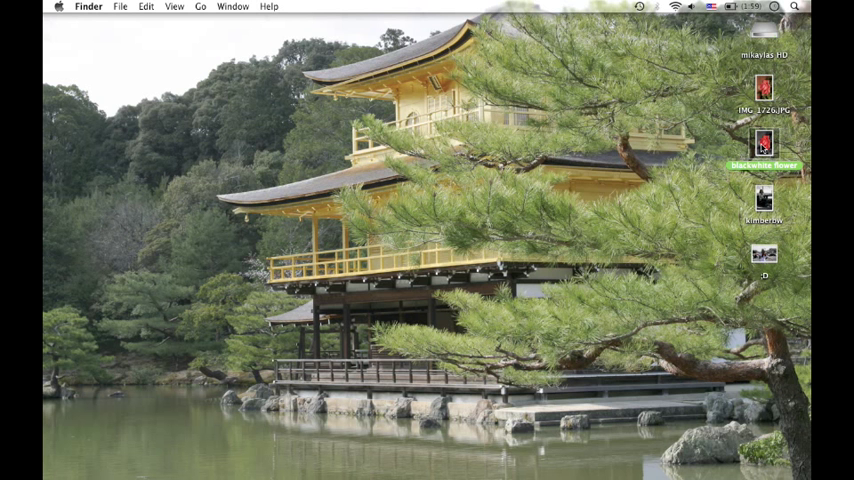
# Preview the finished black-and-white flower image and the original rose photo in Quick Look
pyautogui.press('space')
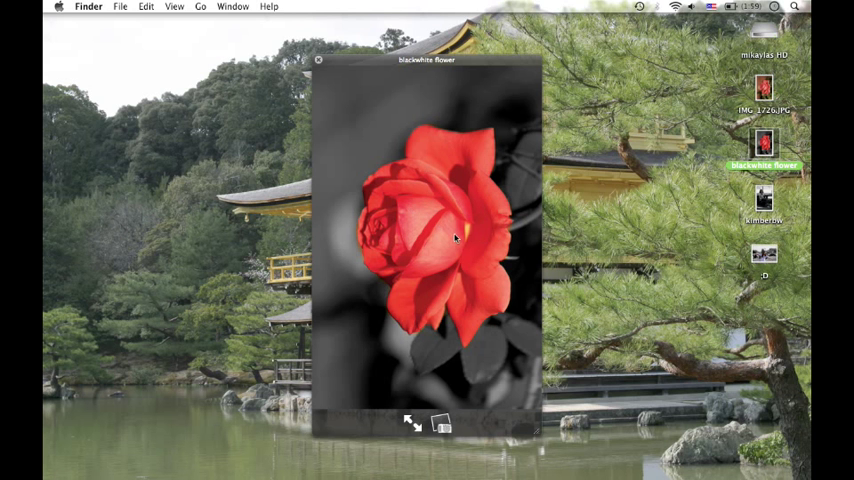
pyautogui.press('space')
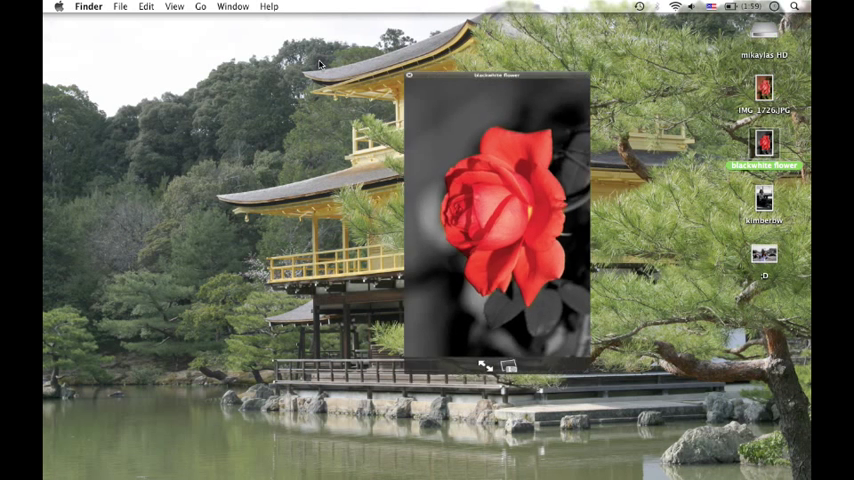
pyautogui.click(763, 88)
pyautogui.press('space')
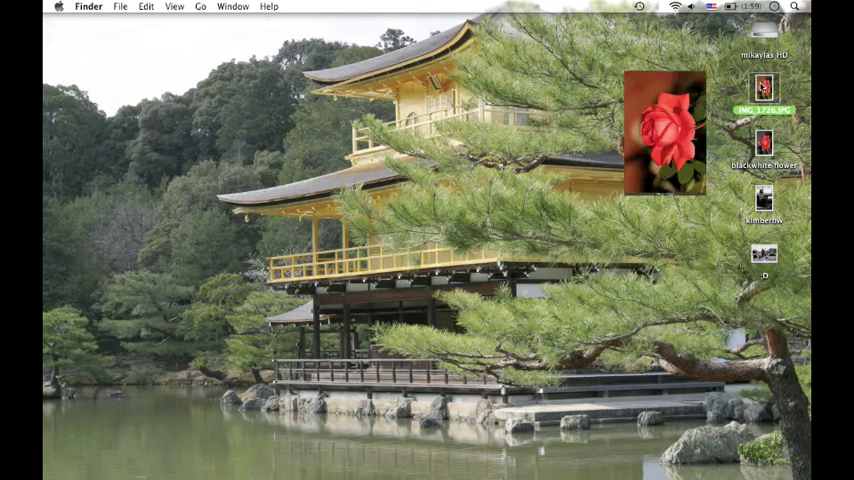
pyautogui.press('space')
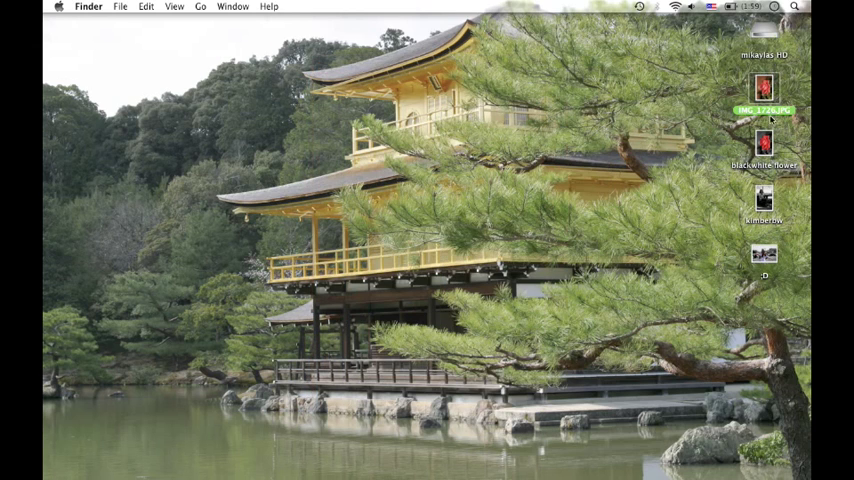
pyautogui.click(765, 145)
pyautogui.press('space')
pyautogui.press('Up')
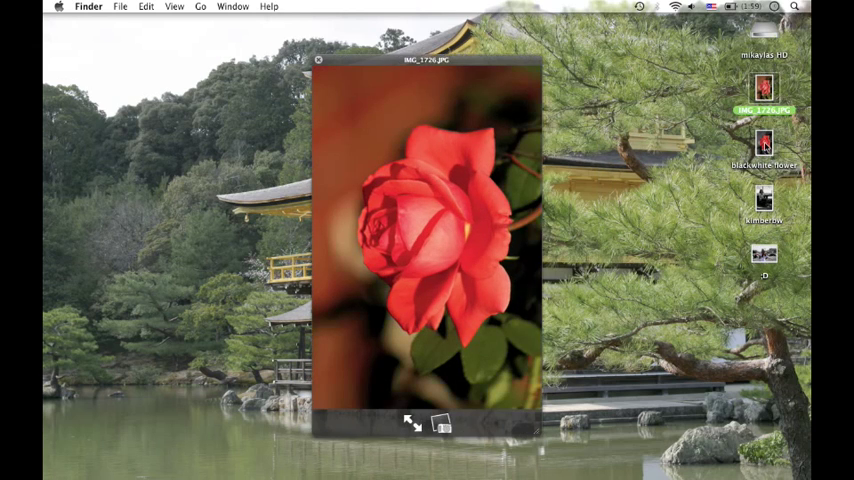
pyautogui.press('Down')
pyautogui.press('space')
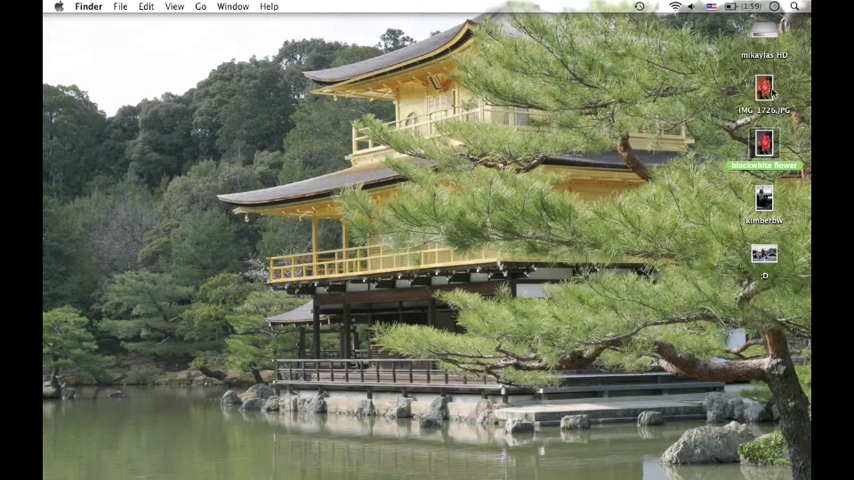
# Open IMG_1726.JPG in Pixelmator and switch to full-screen editing
pyautogui.rightClick(765, 88)
pyautogui.moveTo(705, 104)
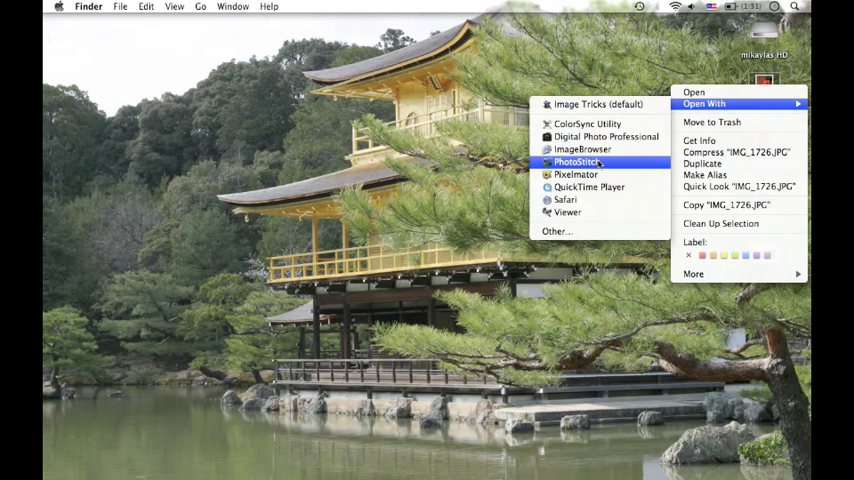
pyautogui.click(575, 174)
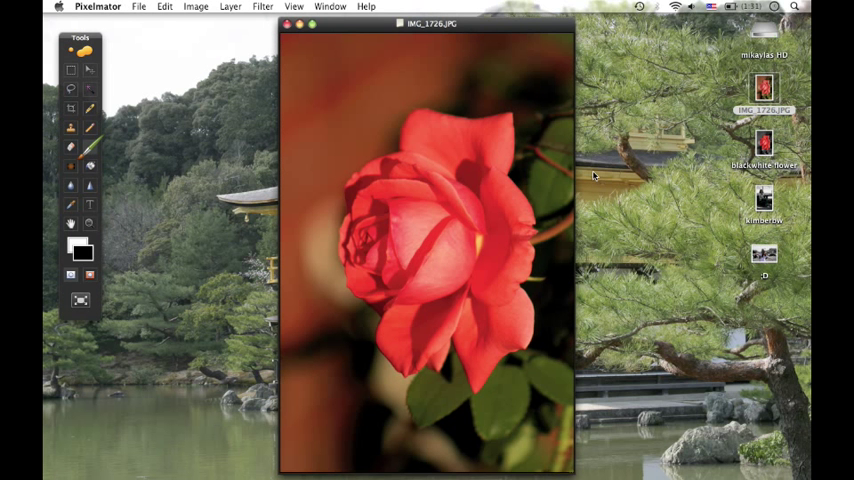
pyautogui.press('f')
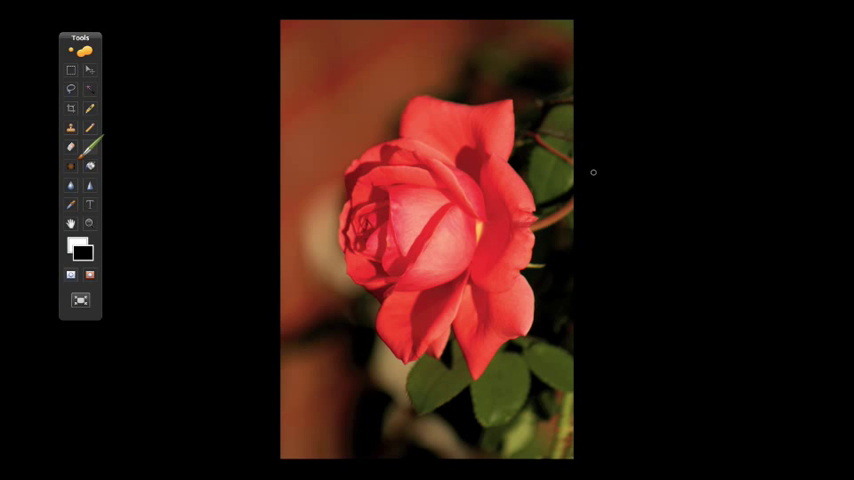
# Show the Layers palette and duplicate the photo layer
pyautogui.click(294, 6)
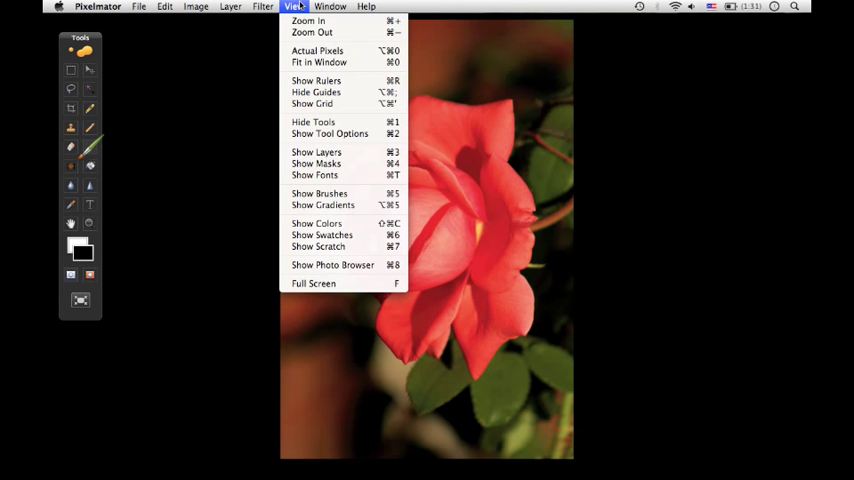
pyautogui.click(316, 152)
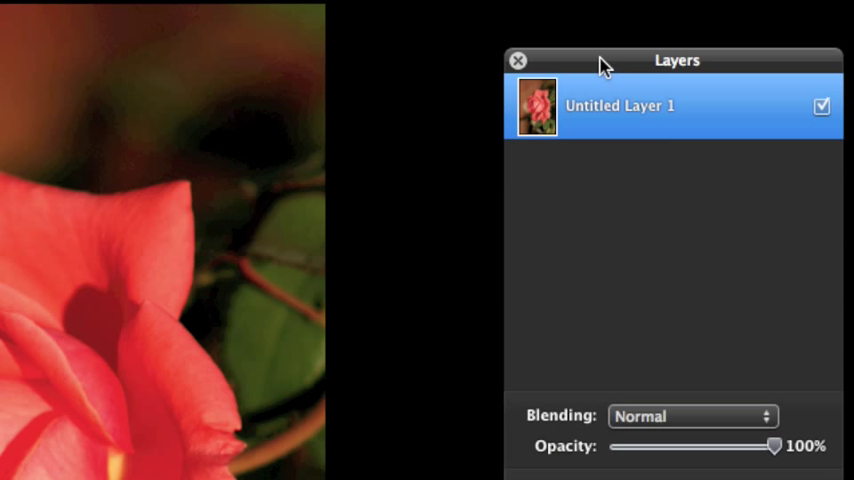
pyautogui.moveTo(603, 62); pyautogui.dragTo(558, 62)
pyautogui.rightClick(556, 98)
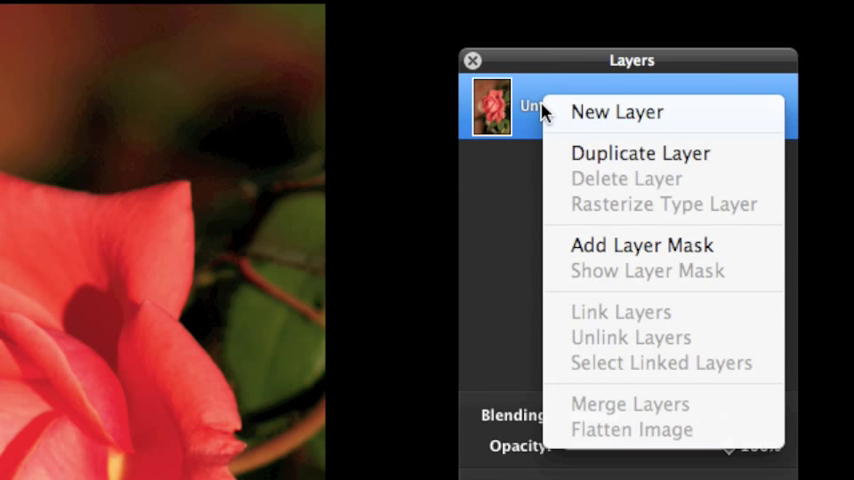
pyautogui.click(583, 160)
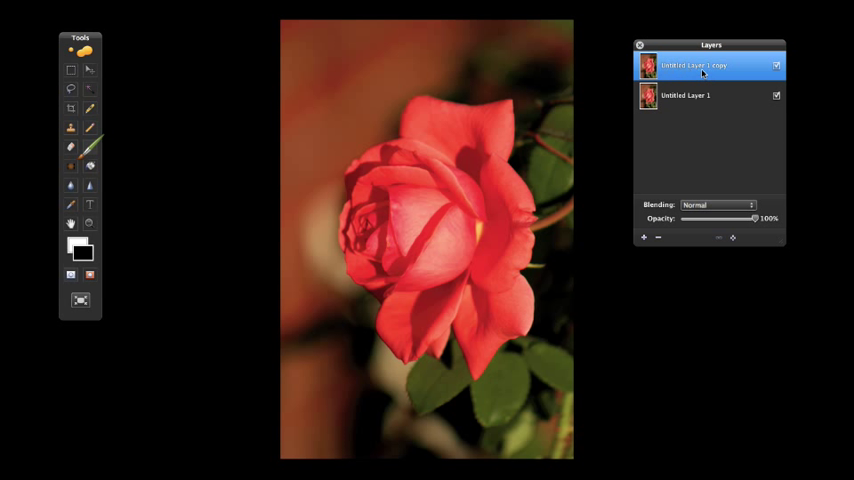
# Turn the copied layer black and white and add a layer mask to it
pyautogui.click(196, 6)
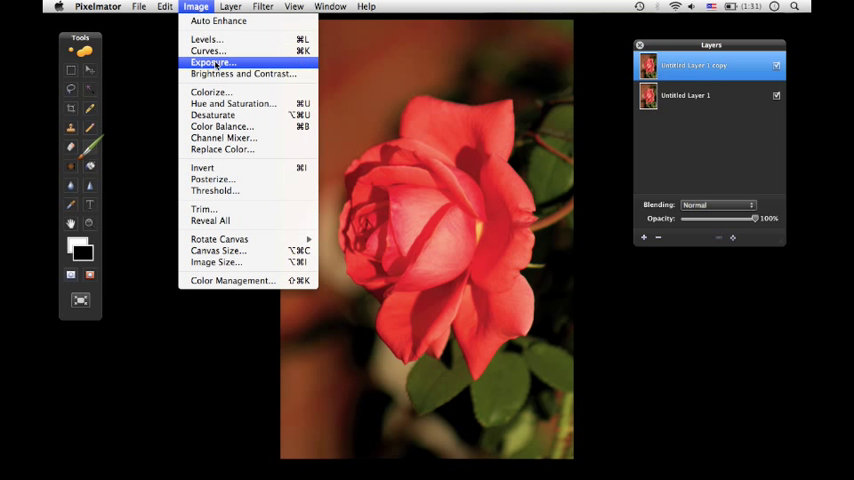
pyautogui.click(215, 115)
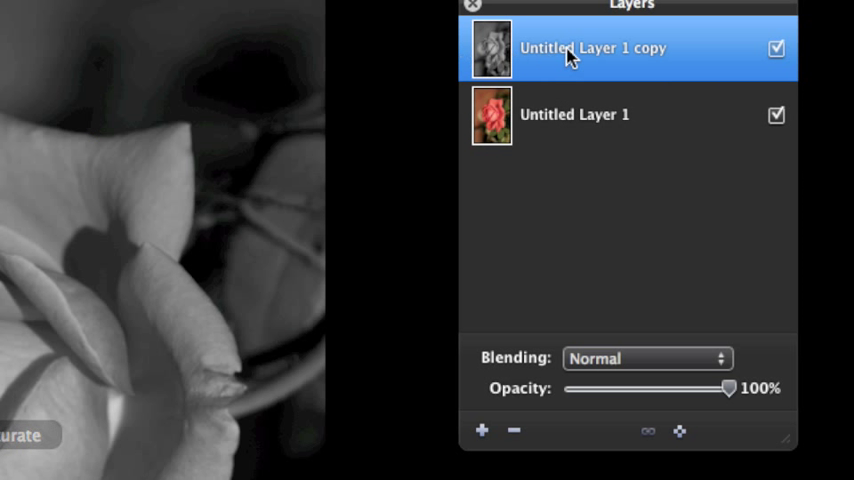
pyautogui.rightClick(570, 55)
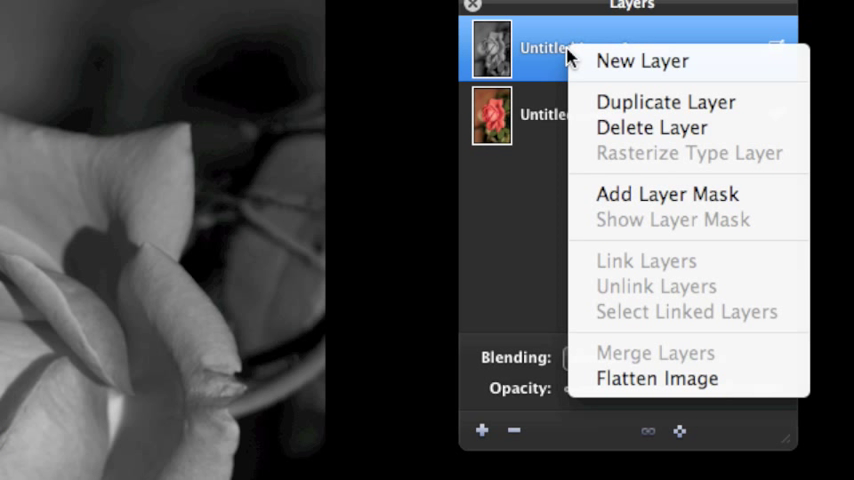
pyautogui.click(675, 200)
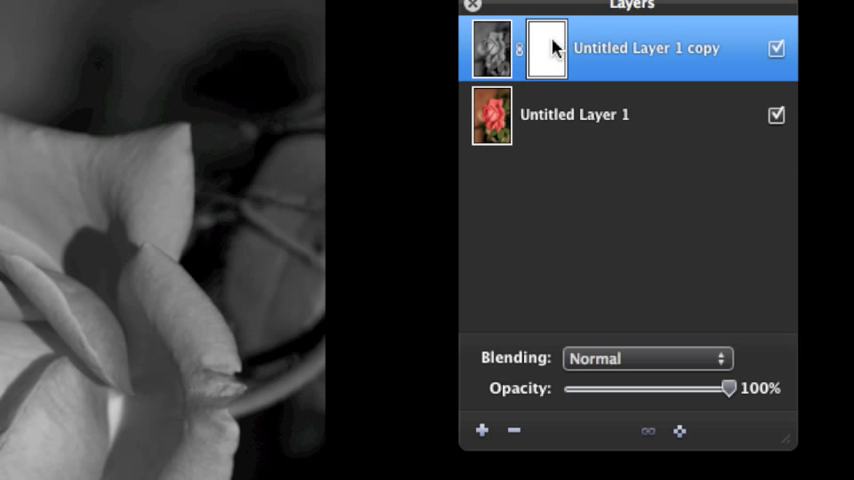
# Toggle between the layer and mask thumbnails, leaving the mask targeted
pyautogui.click(491, 48)
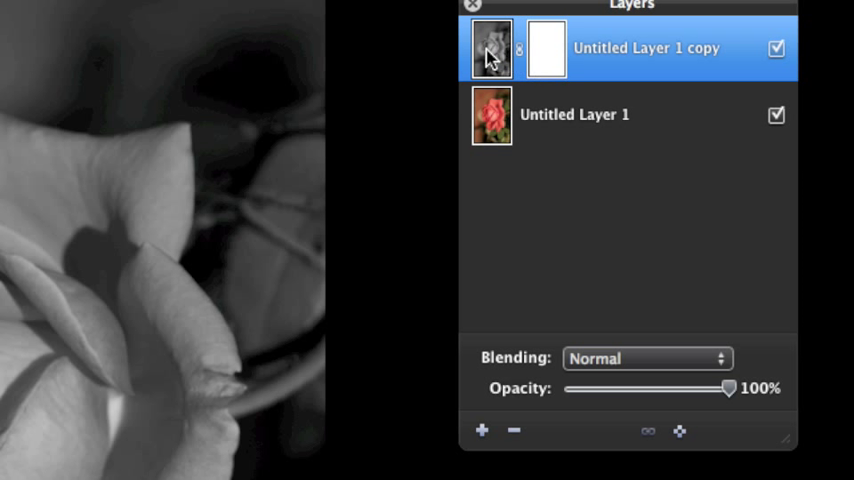
pyautogui.click(545, 52)
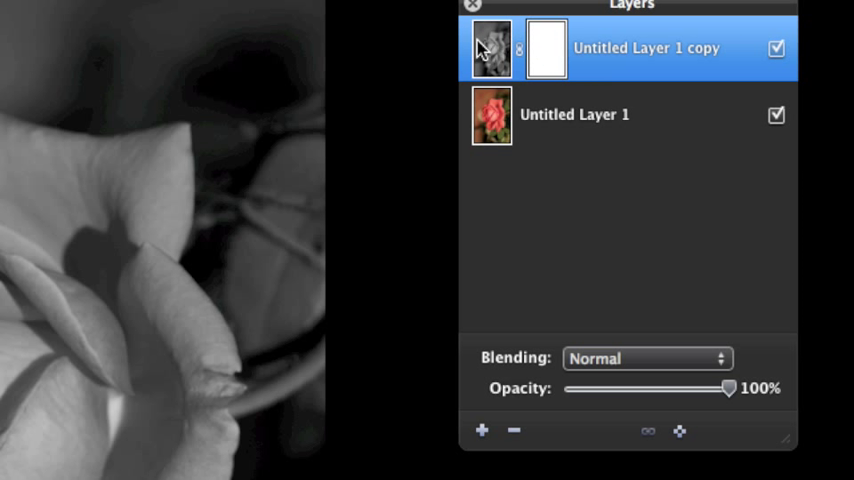
pyautogui.click(491, 48)
pyautogui.click(545, 50)
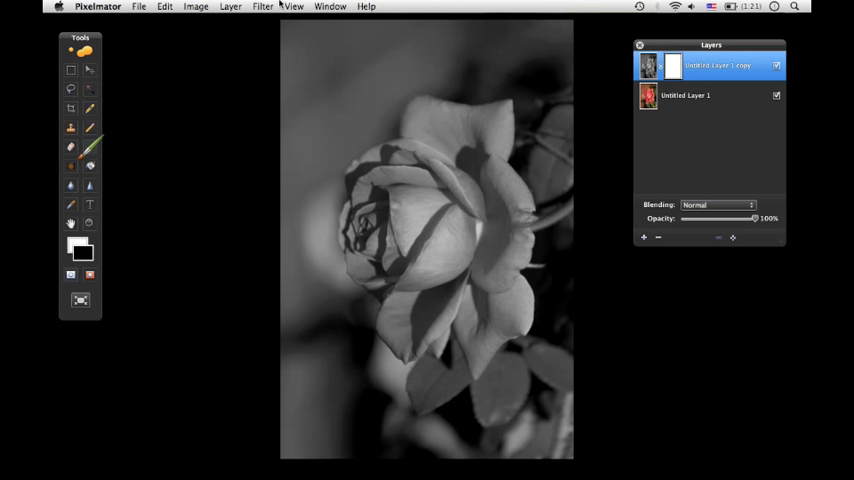
# Show the Brushes palette and pick the hard round brush preset
pyautogui.click(293, 6)
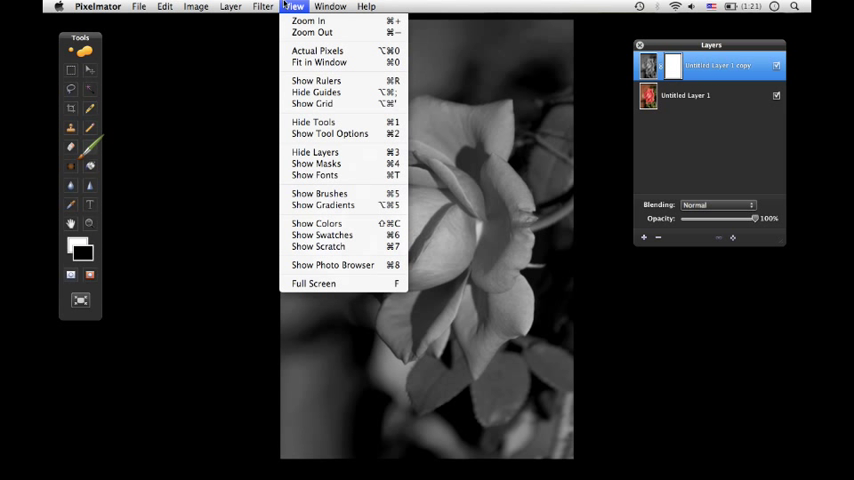
pyautogui.click(340, 193)
pyautogui.moveTo(171, 340); pyautogui.dragTo(204, 280)
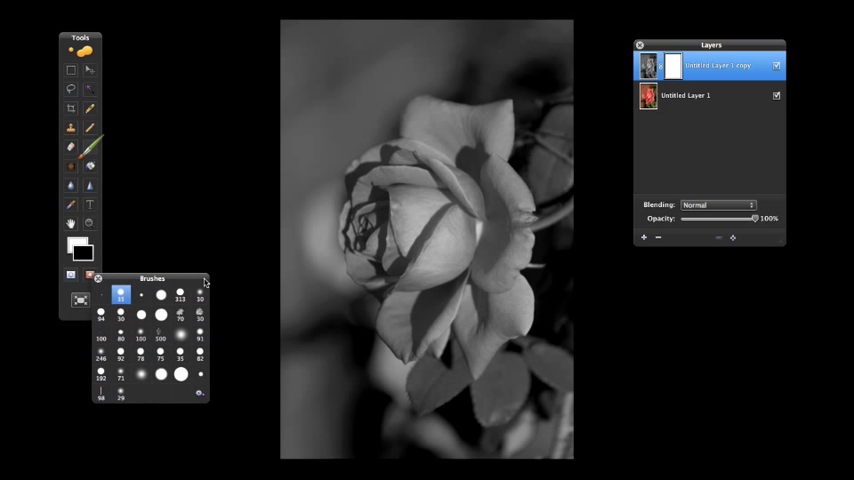
pyautogui.click(161, 315)
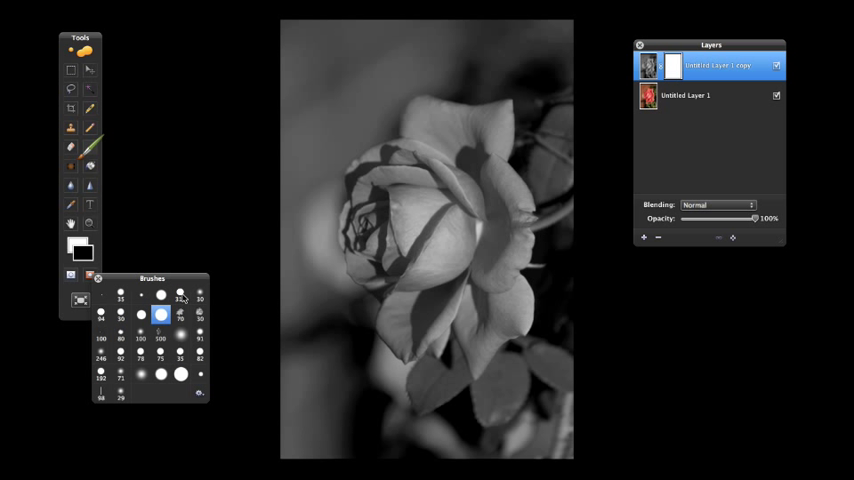
pyautogui.click(180, 295)
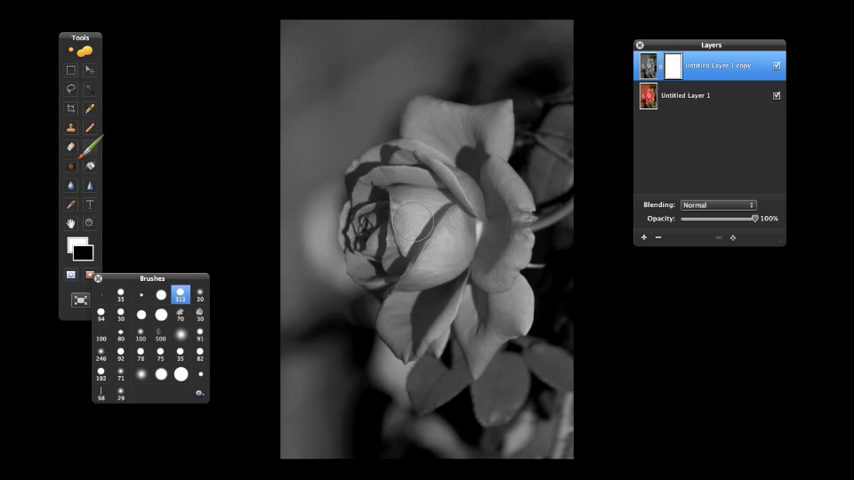
# Set the brush diameter to about 227 px and move the Brushes palette aside
pyautogui.rightClick(180, 298)
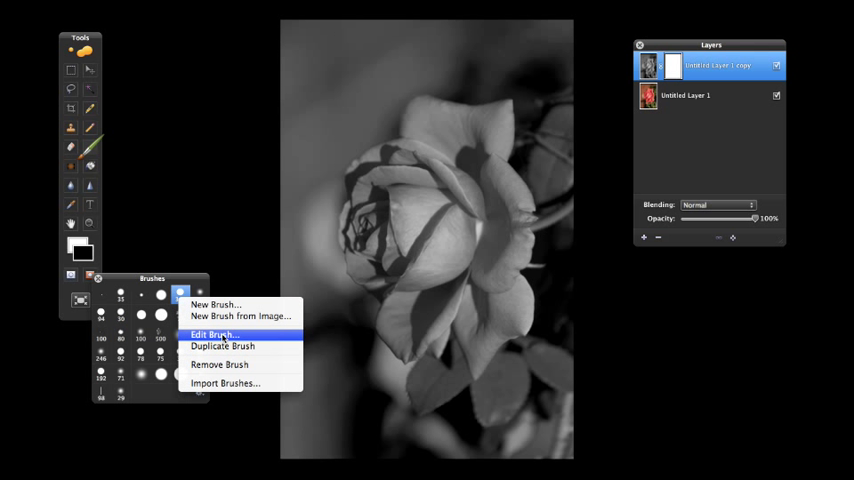
pyautogui.click(212, 334)
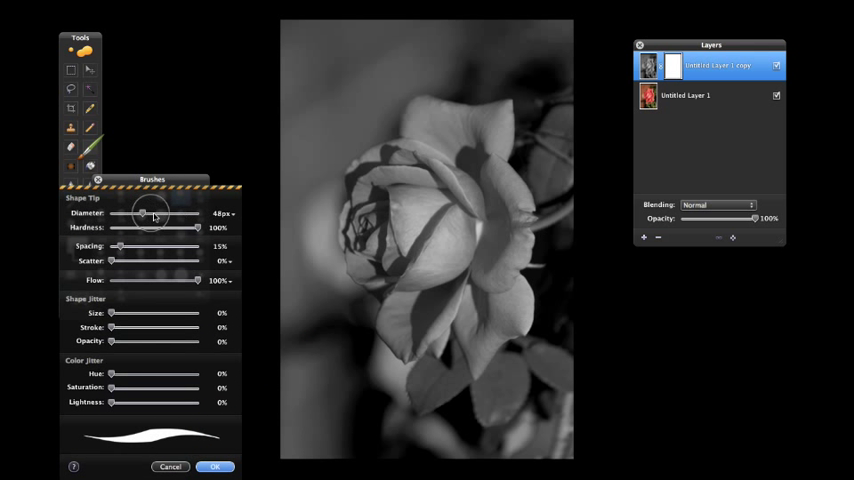
pyautogui.moveTo(145, 213); pyautogui.dragTo(185, 213)
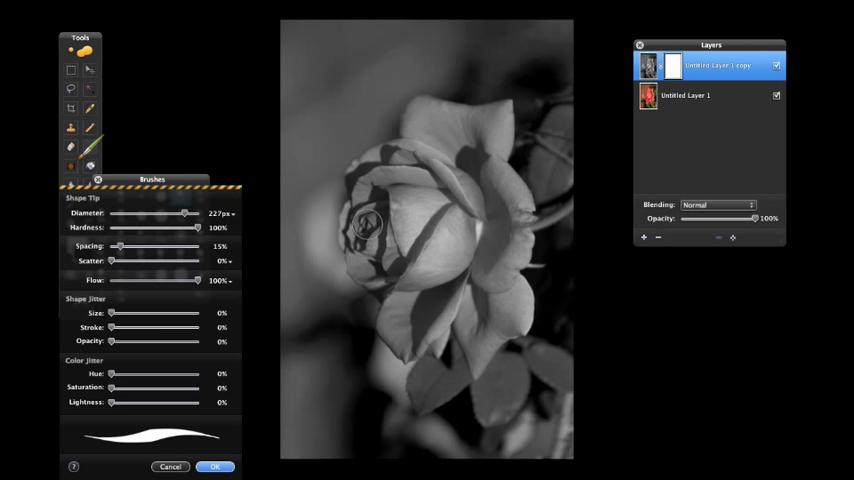
pyautogui.click(216, 467)
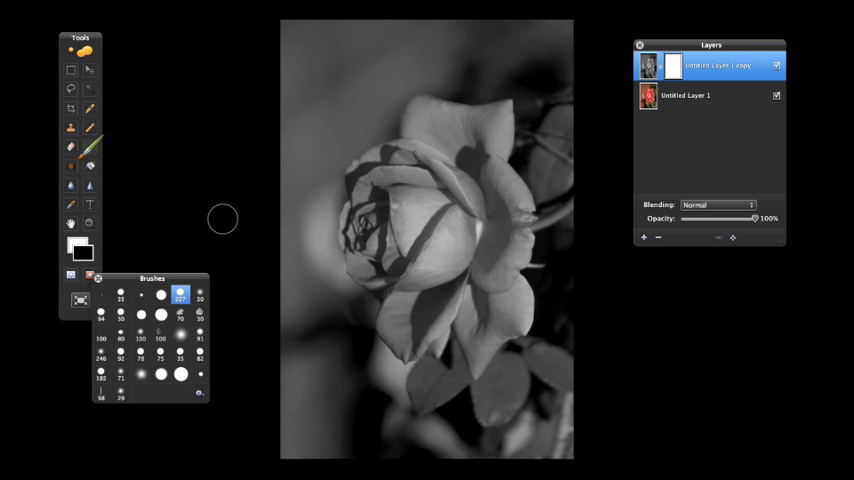
pyautogui.moveTo(196, 277)
pyautogui.mouseDown()
pyautogui.moveTo(196, 108)
pyautogui.moveTo(225, 27)
pyautogui.mouseUp()
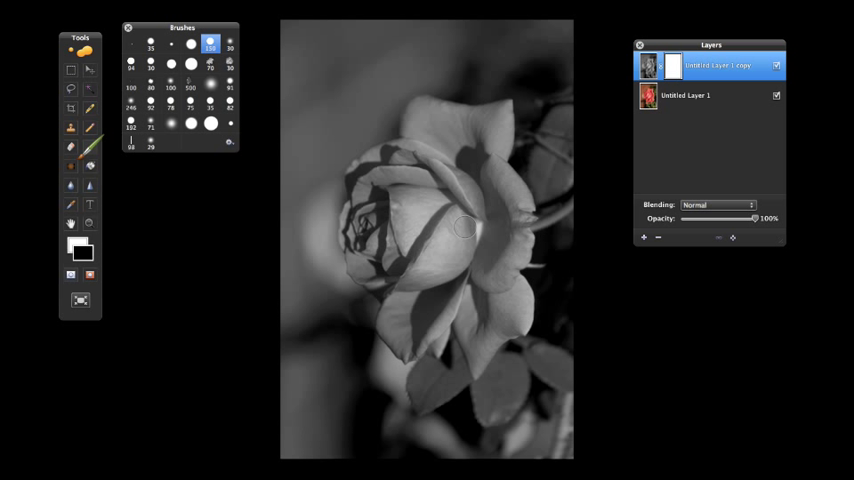
# Enlarge the brush and paint black on the mask over the rose's centre
pyautogui.press(']')
pyautogui.press(']')
pyautogui.press(']')
pyautogui.press(']')
pyautogui.press(']')
pyautogui.press(']')
pyautogui.press(']')
pyautogui.click(430, 220)
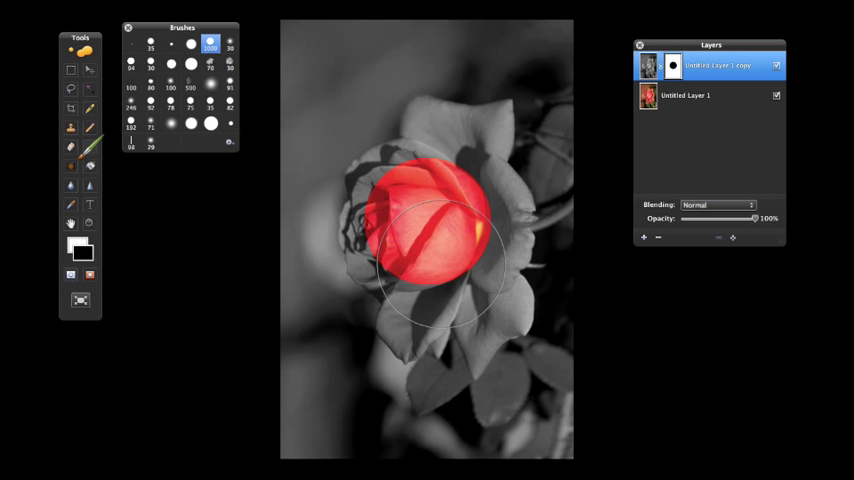
pyautogui.moveTo(440, 270)
pyautogui.mouseDown()
pyautogui.moveTo(445, 205)
pyautogui.moveTo(380, 220)
pyautogui.moveTo(430, 265)
pyautogui.mouseUp()
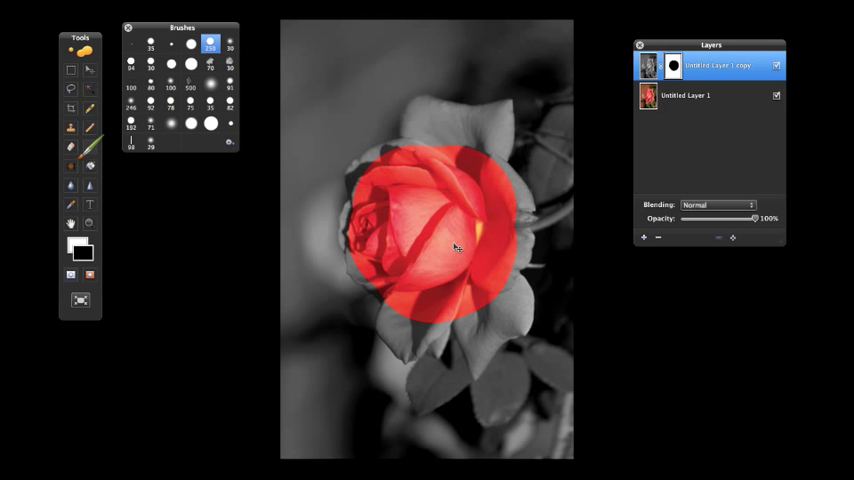
pyautogui.scroll(2, 455, 247)
pyautogui.scroll(2, 455, 247)
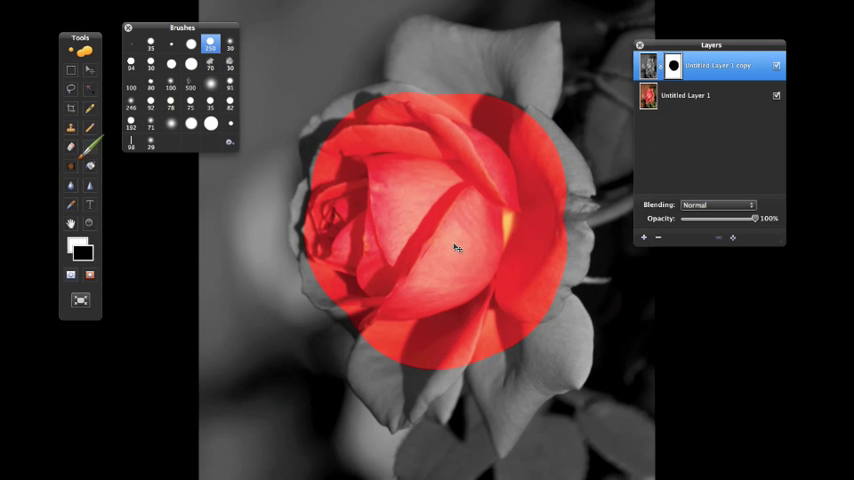
pyautogui.scroll(3, 450, 247)
pyautogui.scroll(2, 430, 247)
pyautogui.scroll(-3, 422, 247)
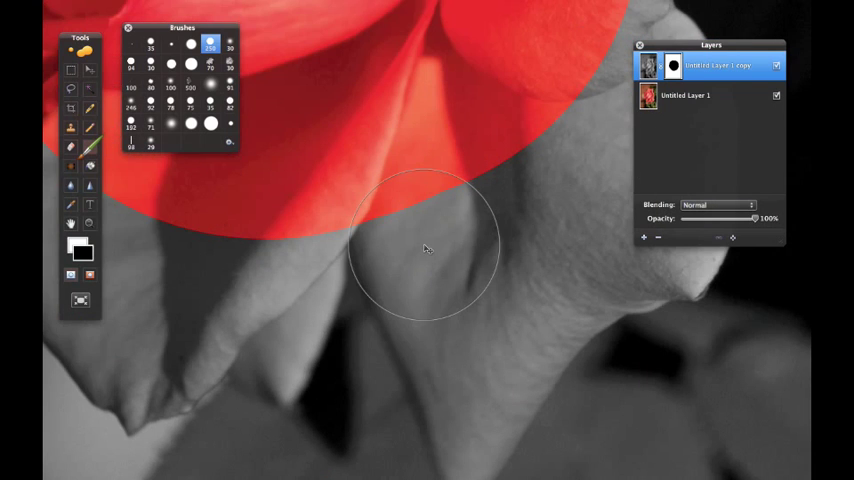
pyautogui.scroll(-2, 422, 247)
pyautogui.scroll(-2, 422, 247)
pyautogui.scroll(-3, 380, 247)
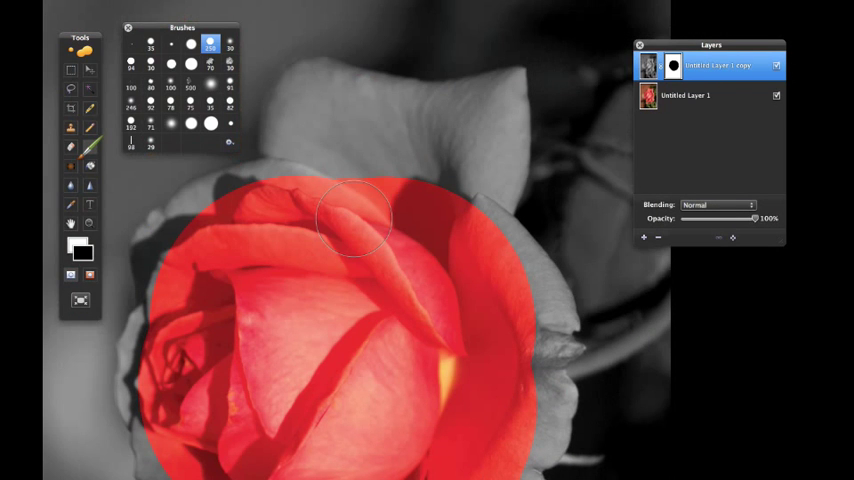
# Paint on the mask over the top petal to bring back its red
pyautogui.click(305, 172)
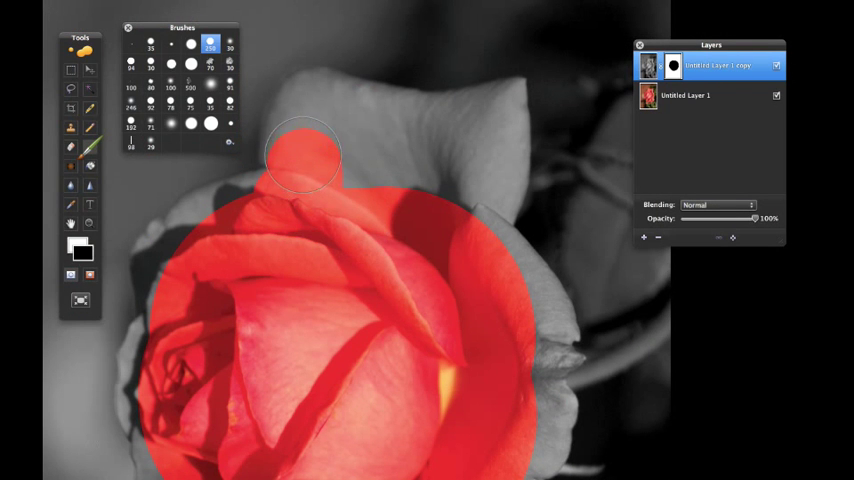